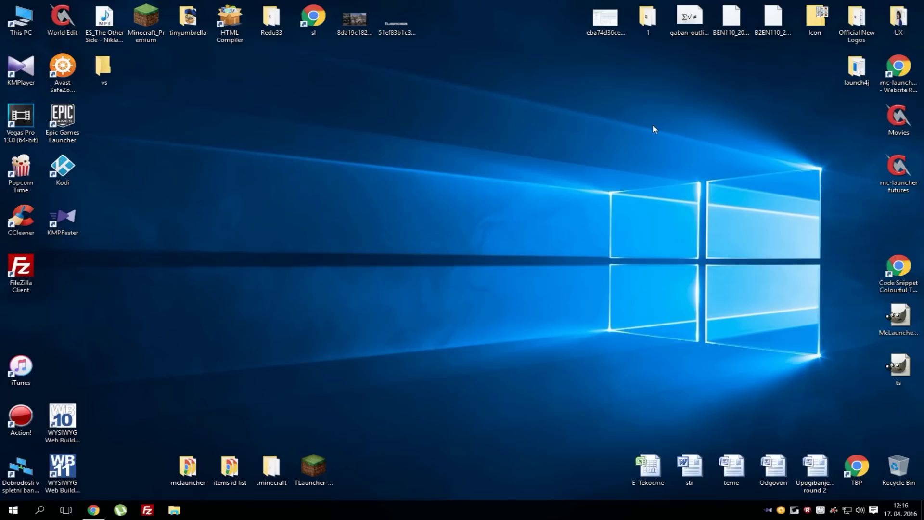
Step: Switch to Chrome and open the Forge downloads page for Minecraft version 1.9
click(93, 509)
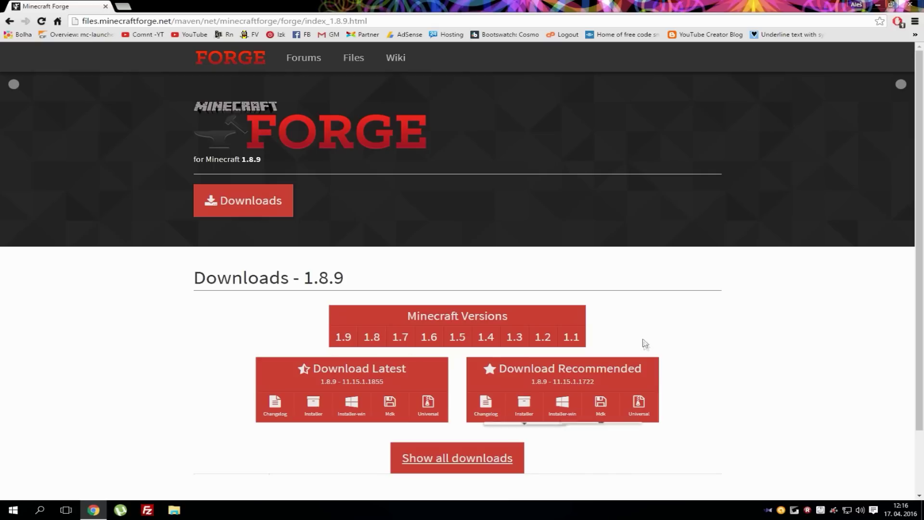
scroll(667, 332, down, 1)
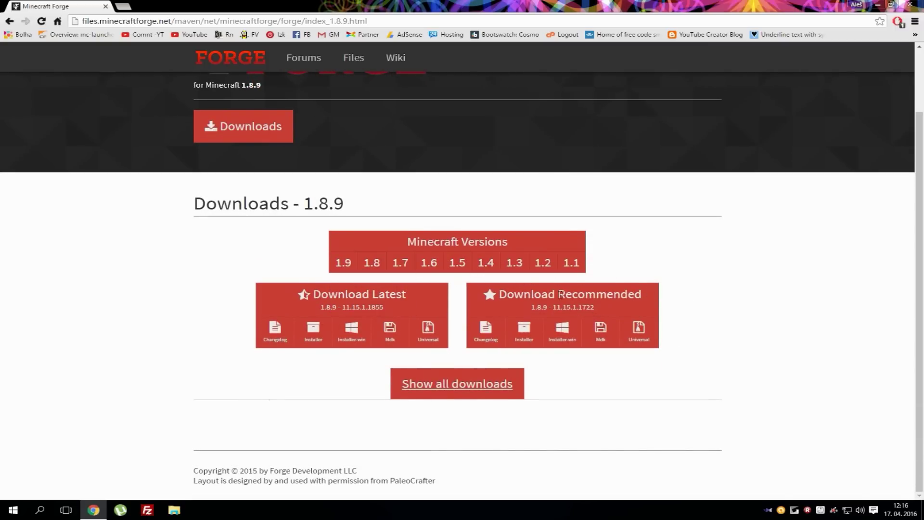
drag(560, 294, 696, 299)
mouse_move(400, 265)
mouse_move(342, 269)
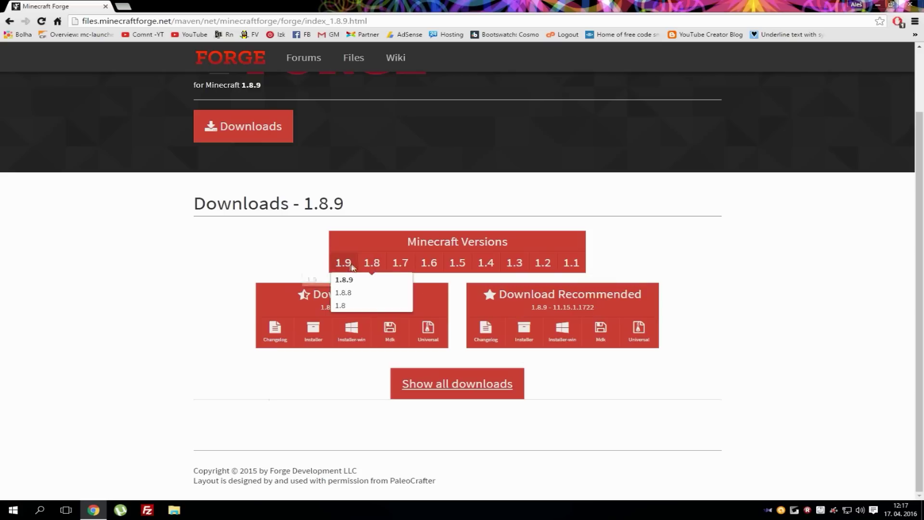
click(334, 280)
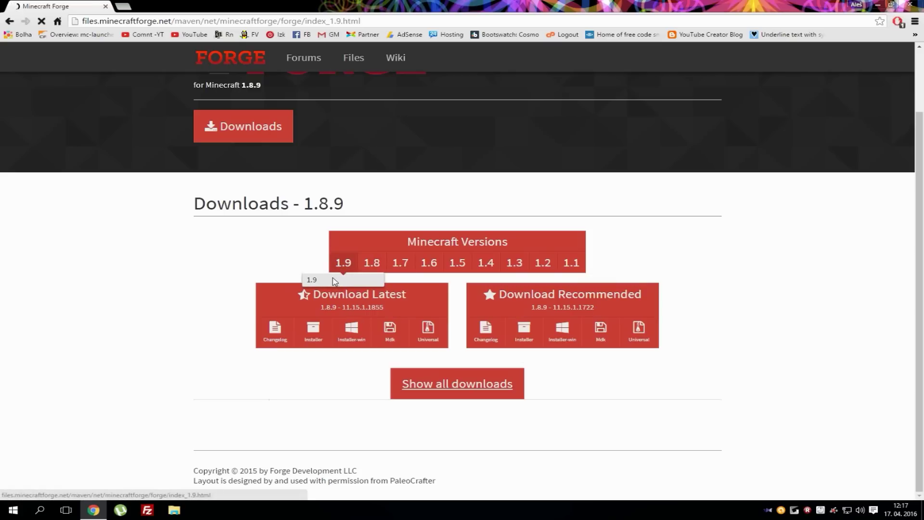
scroll(625, 330, down, 2)
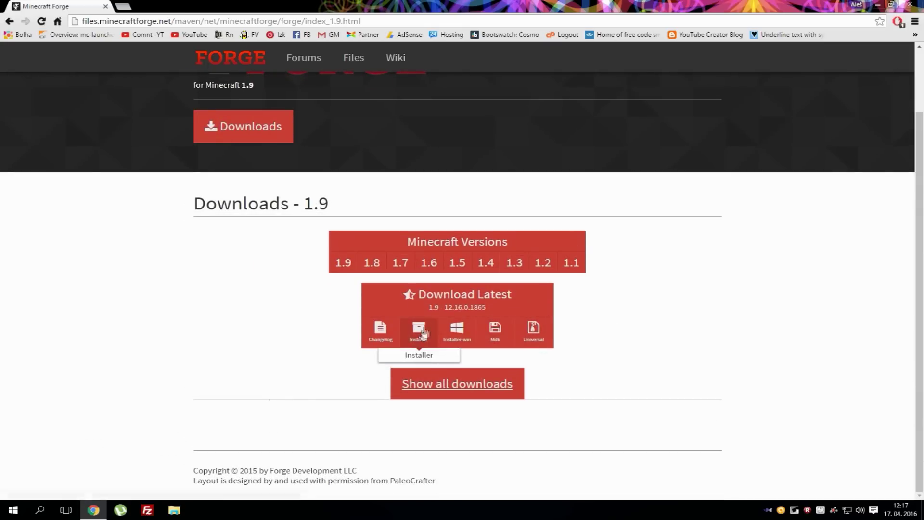
Step: Download the latest Forge 1.9 Installer, skipping the advertisement page and keeping the flagged .jar file
mouse_move(418, 327)
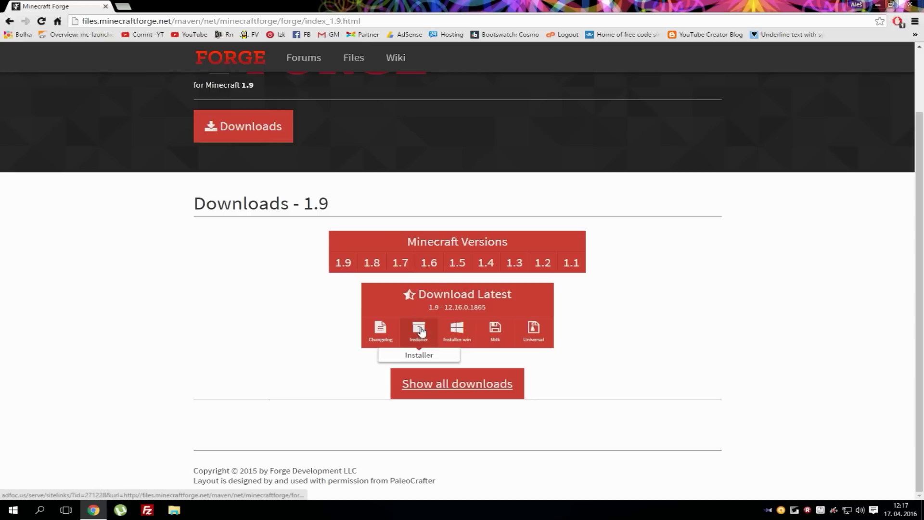
click(419, 356)
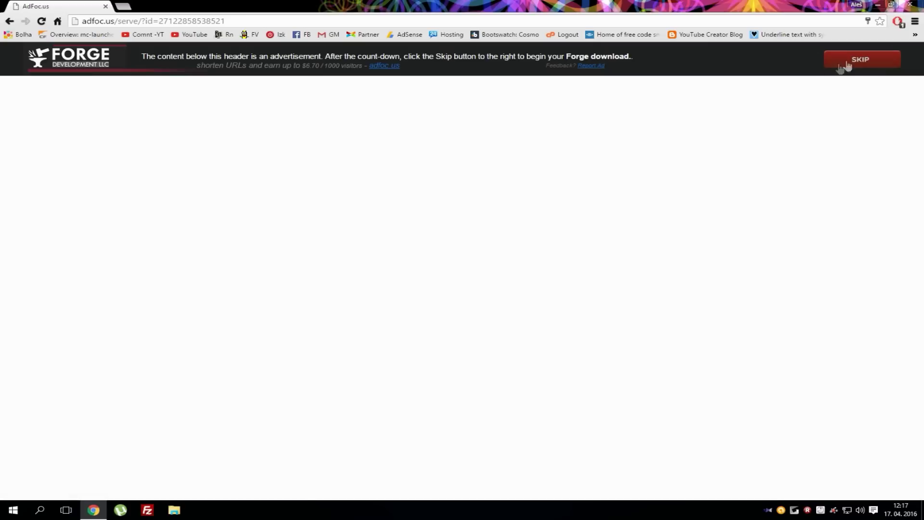
click(854, 58)
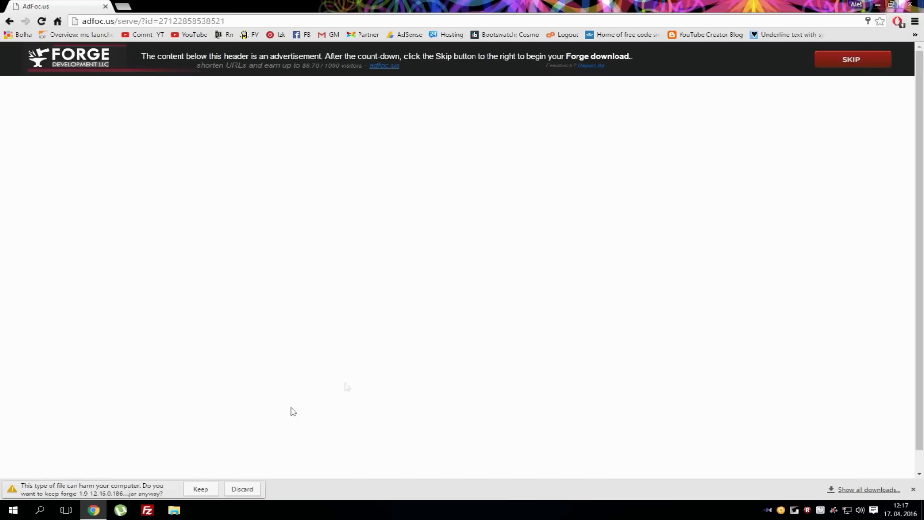
click(201, 488)
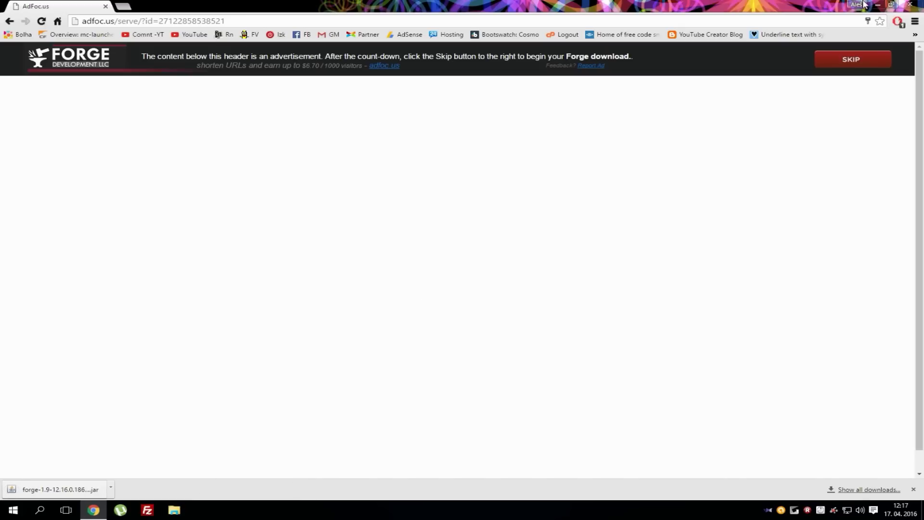
Step: In the Minecraft launcher, save the profile with version release 1.9 and run the game once, quitting from its title screen
click(878, 4)
double_click(160, 27)
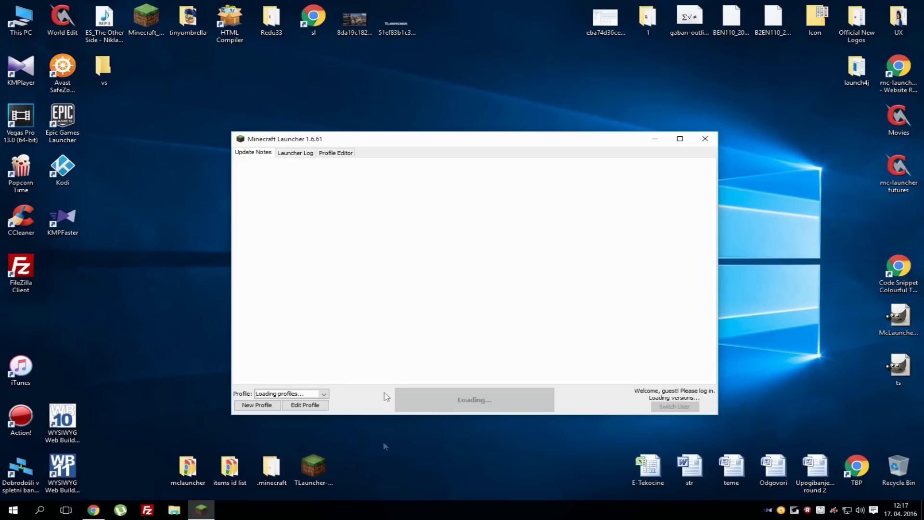
click(303, 405)
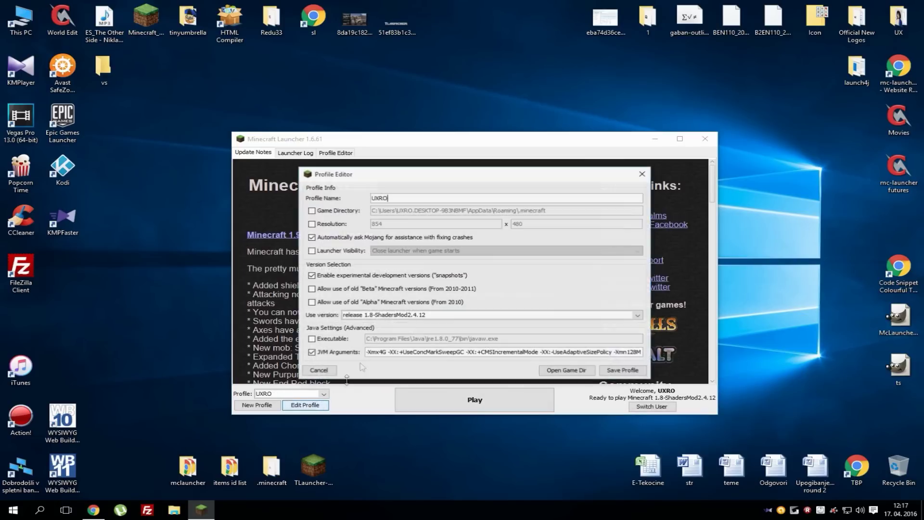
click(402, 315)
scroll(402, 332, up, 3)
scroll(402, 332, down, 5)
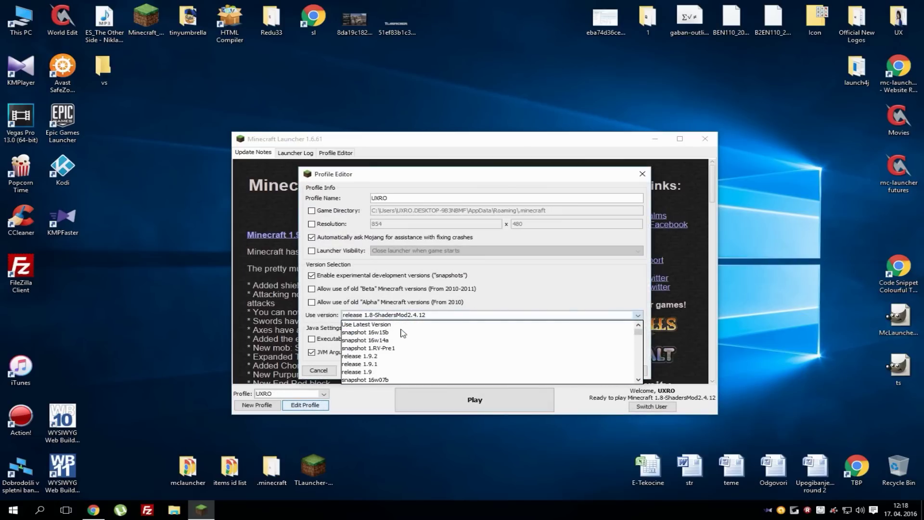
click(385, 372)
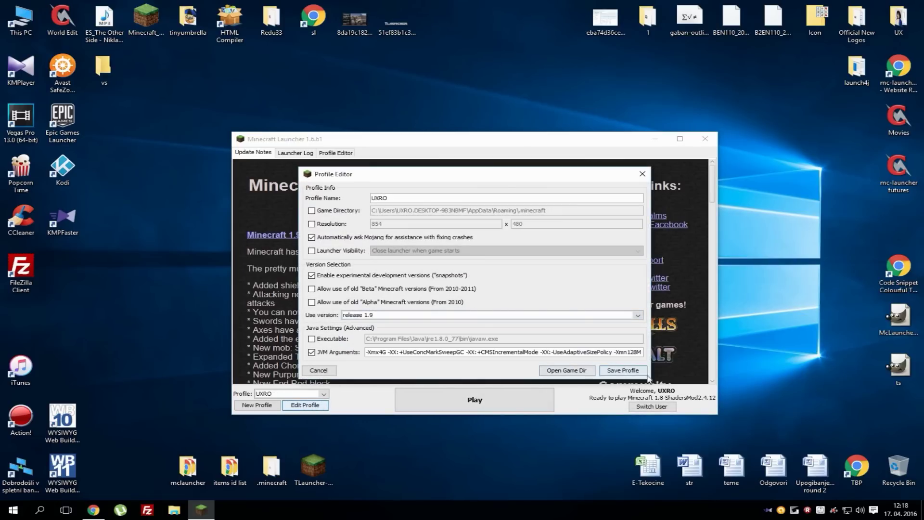
click(623, 370)
click(445, 399)
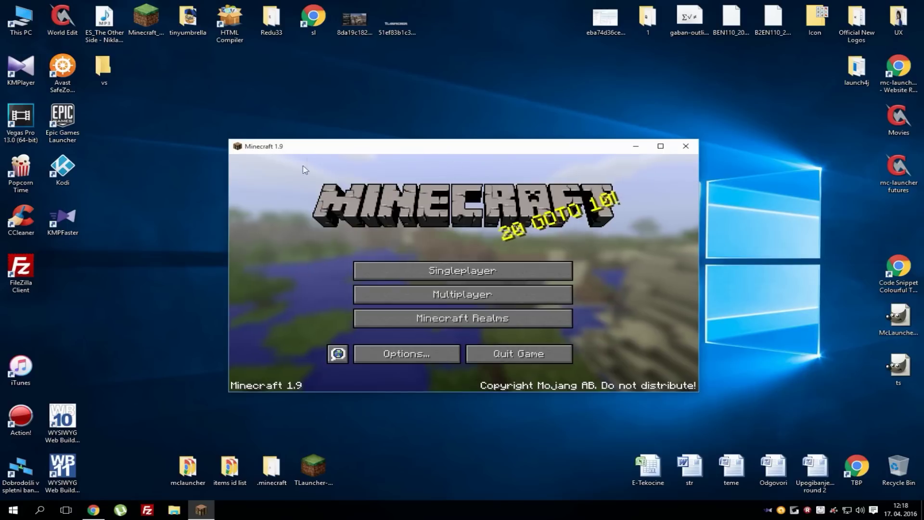
click(553, 354)
Step: Run the downloaded Forge 1.9 installer from Chrome and install the client in the default folder
click(93, 509)
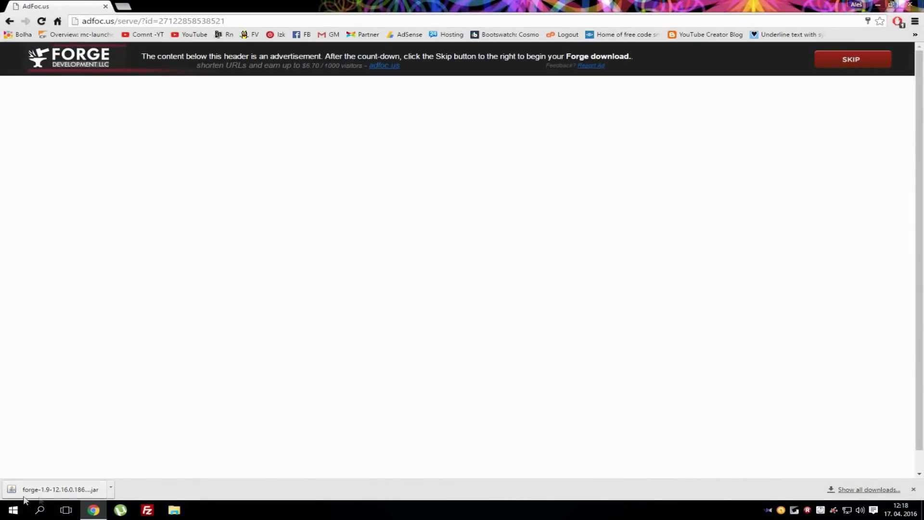
click(48, 490)
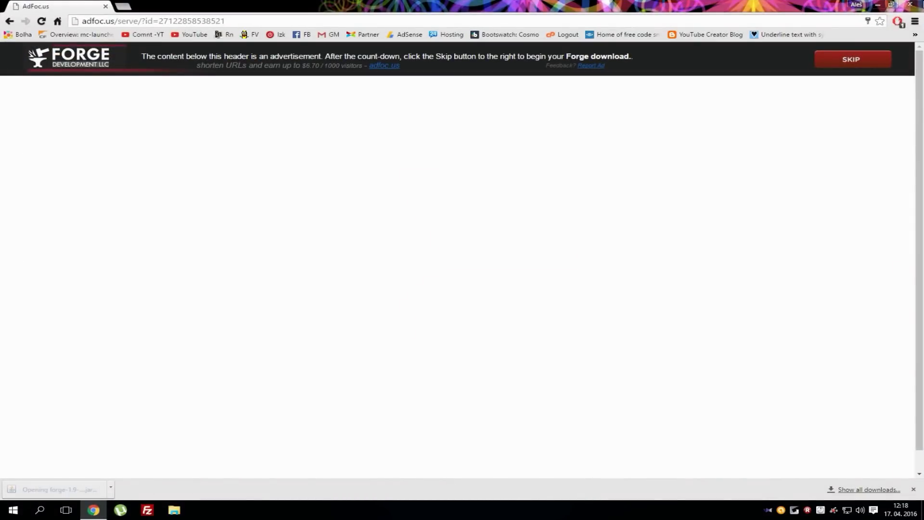
click(877, 3)
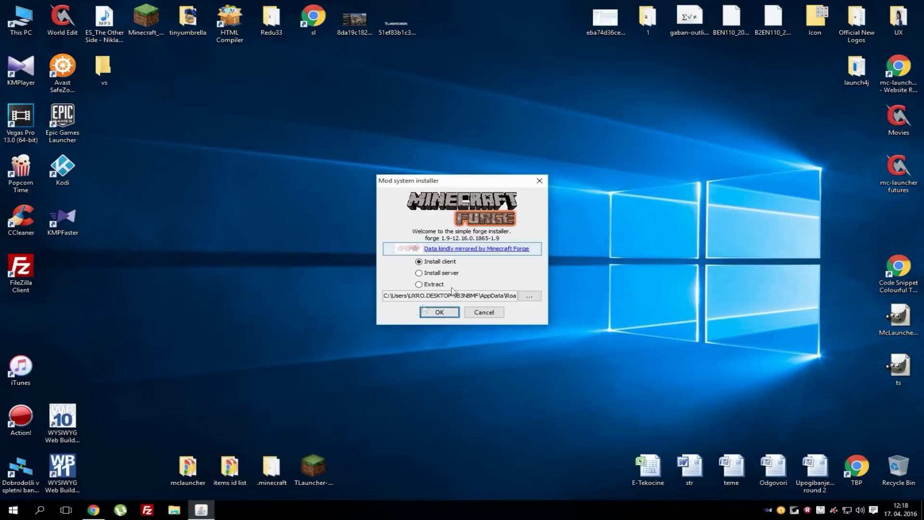
click(439, 312)
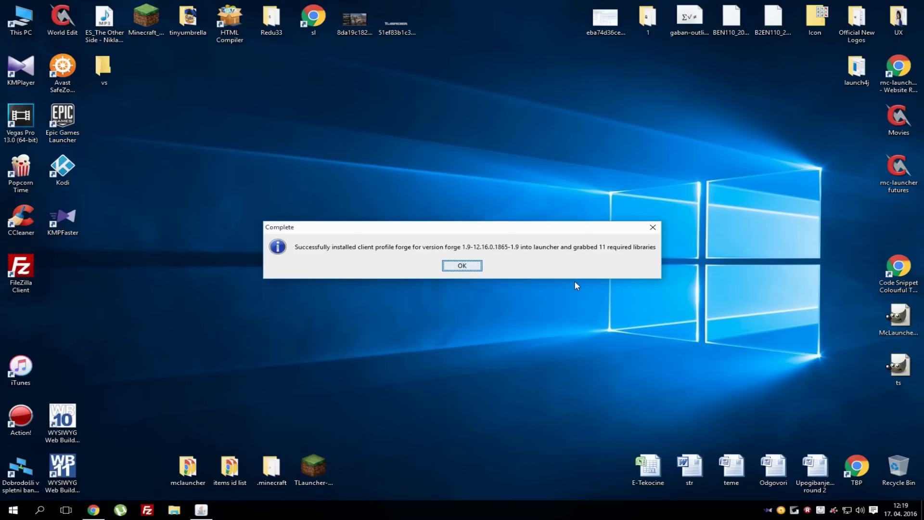
click(457, 265)
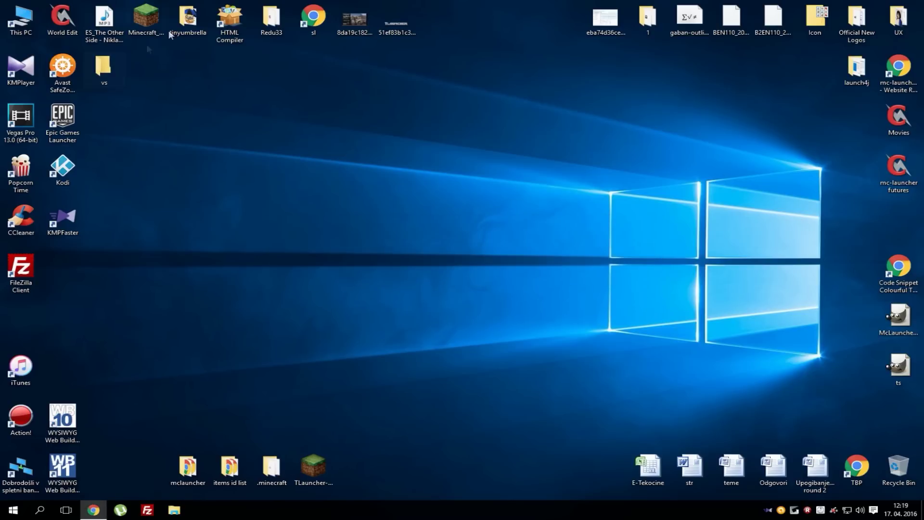
Step: In the Minecraft launcher, save the profile with version release 1.9-forge1.9-12.16.0.1865-1.9 and launch the game
double_click(145, 21)
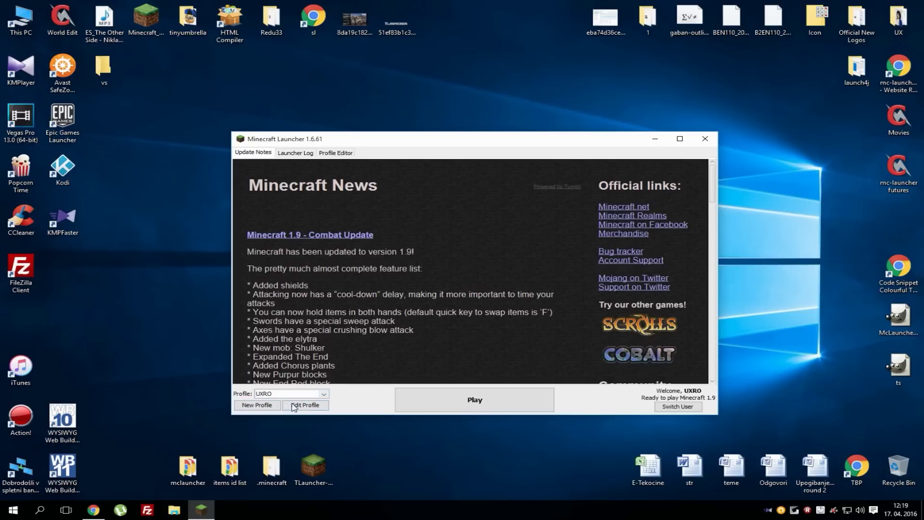
click(294, 405)
click(407, 316)
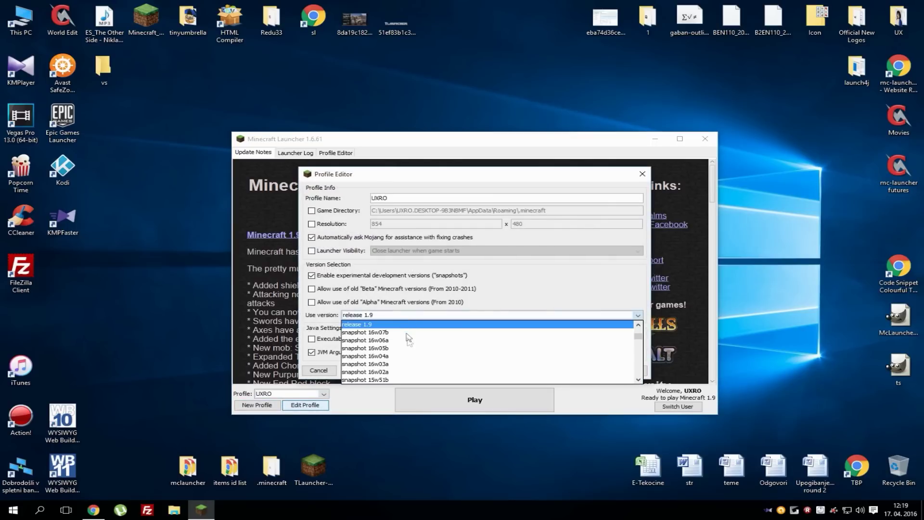
scroll(409, 346, down, 19)
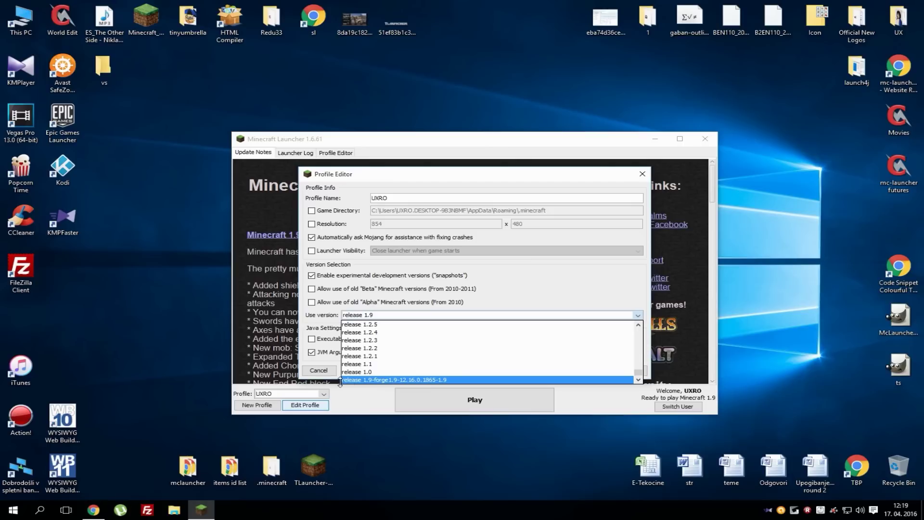
click(393, 380)
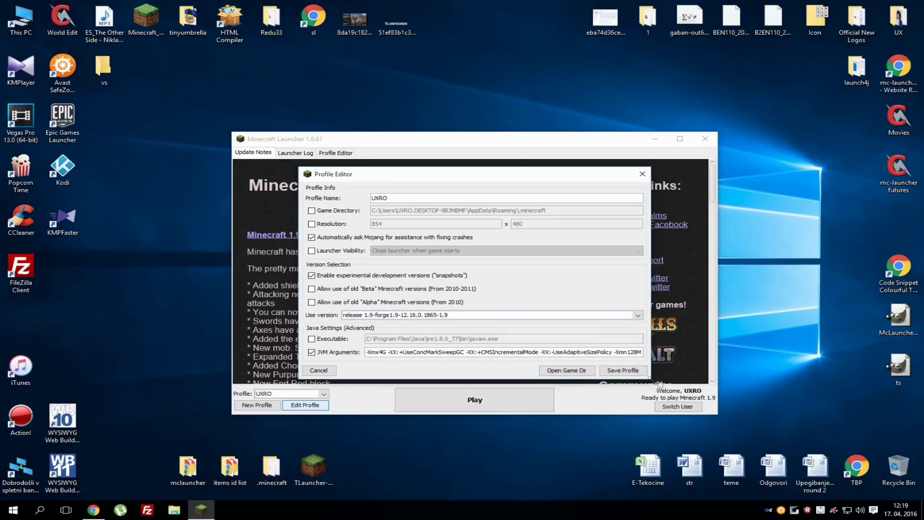
click(626, 371)
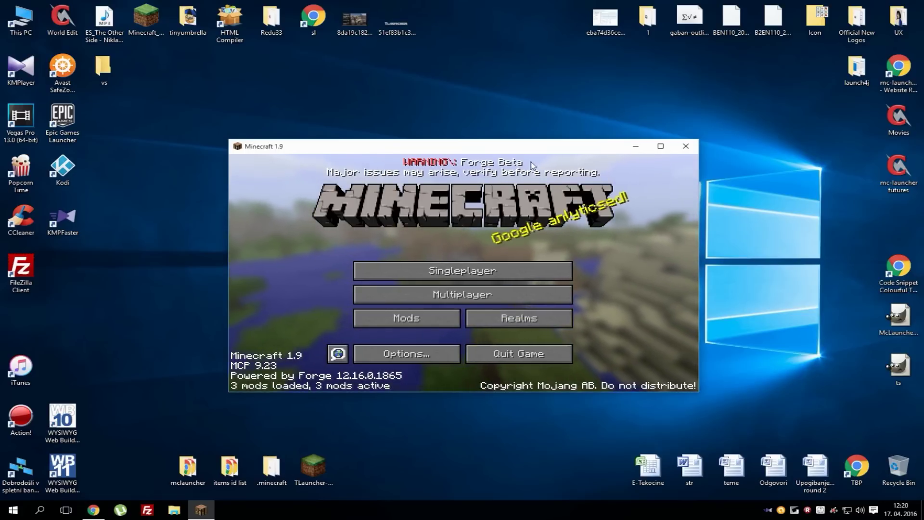
Step: Maximize the game and view the mod list details for Forge Mod Loader, Minecraft Forge and Minecraft Coder Pack
drag(407, 146, 391, 0)
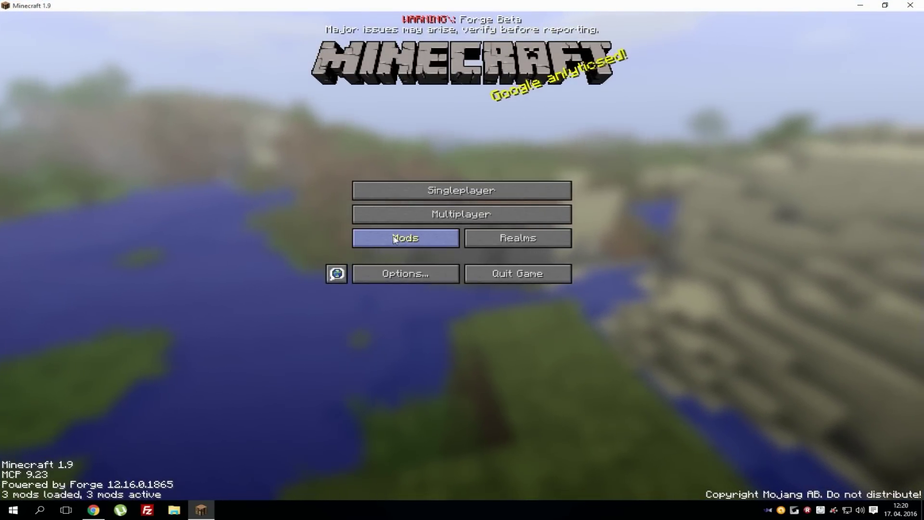
click(427, 238)
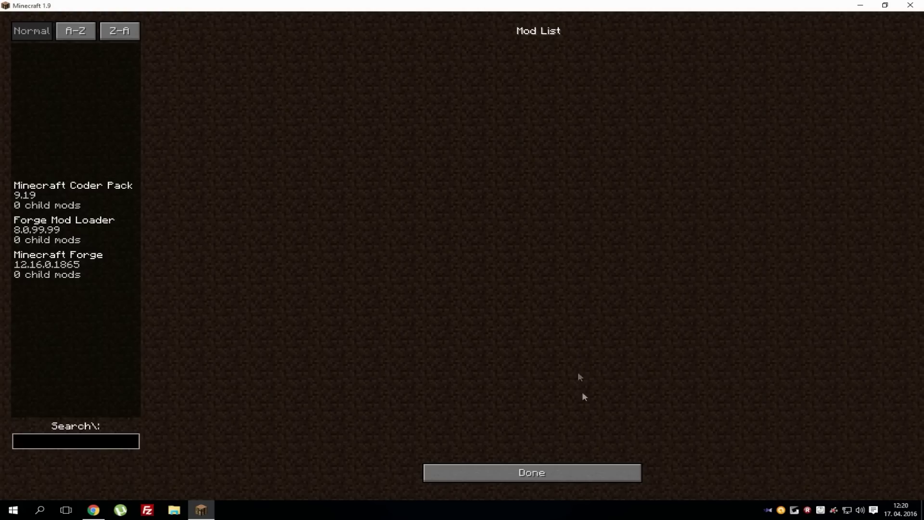
click(64, 228)
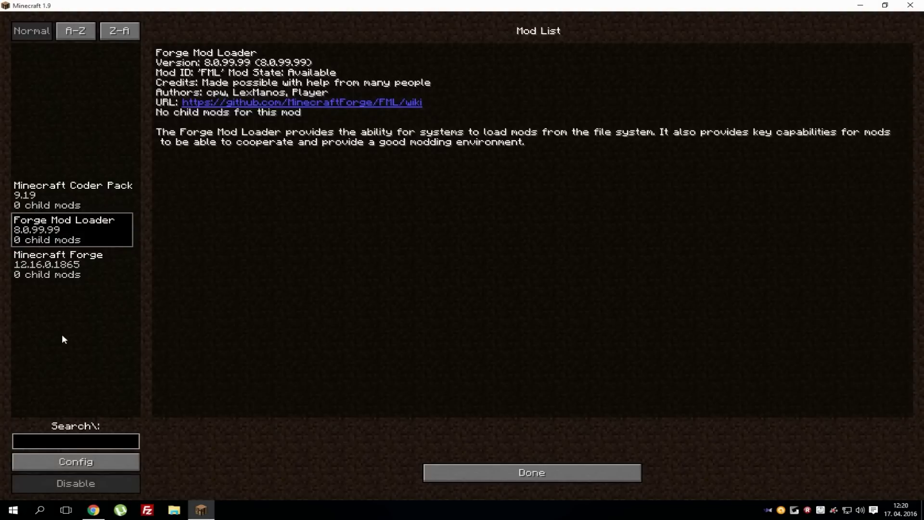
click(88, 268)
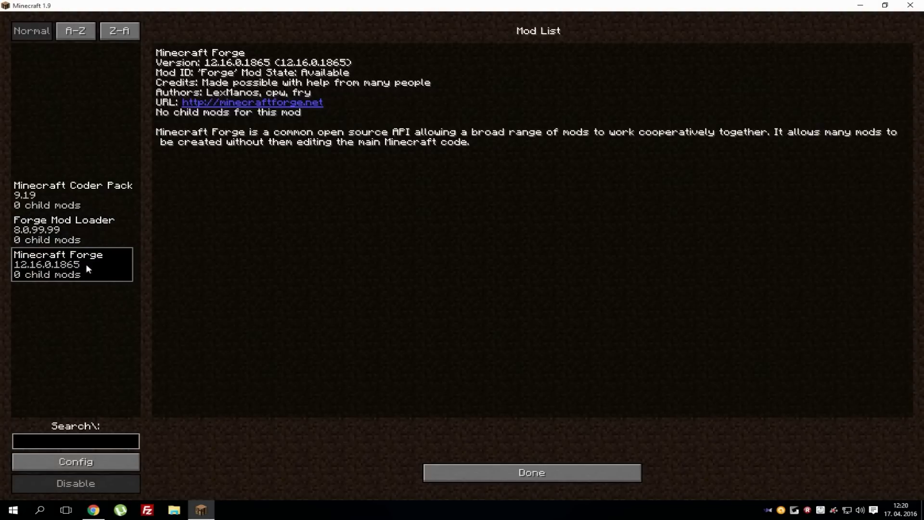
click(104, 201)
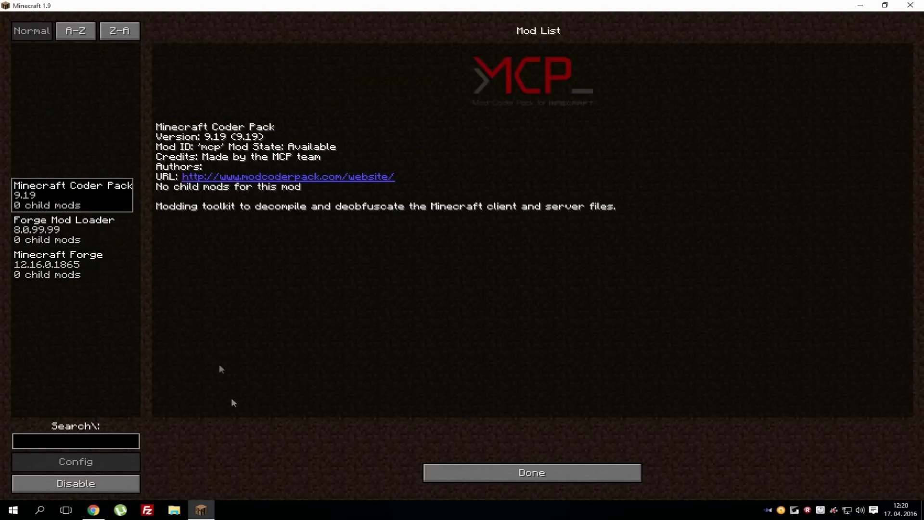
click(513, 478)
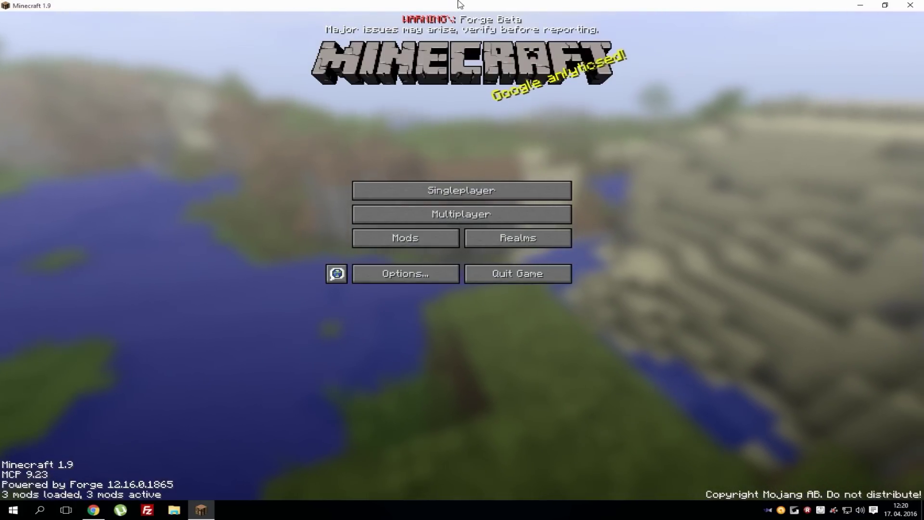
Step: Shrink the game window, find the %appdata% folder through Windows search and open its .minecraft folder in File Explorer
drag(459, 4, 475, 32)
key(super)
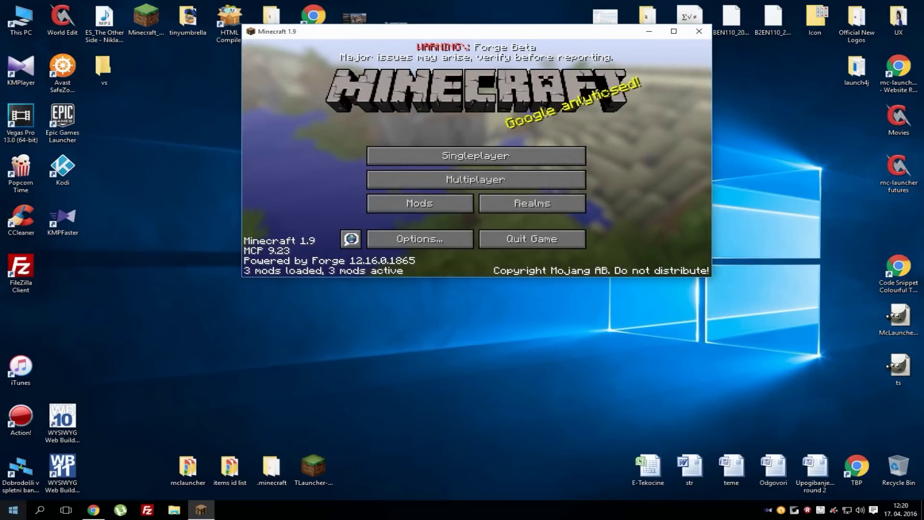
text(%appdata%)
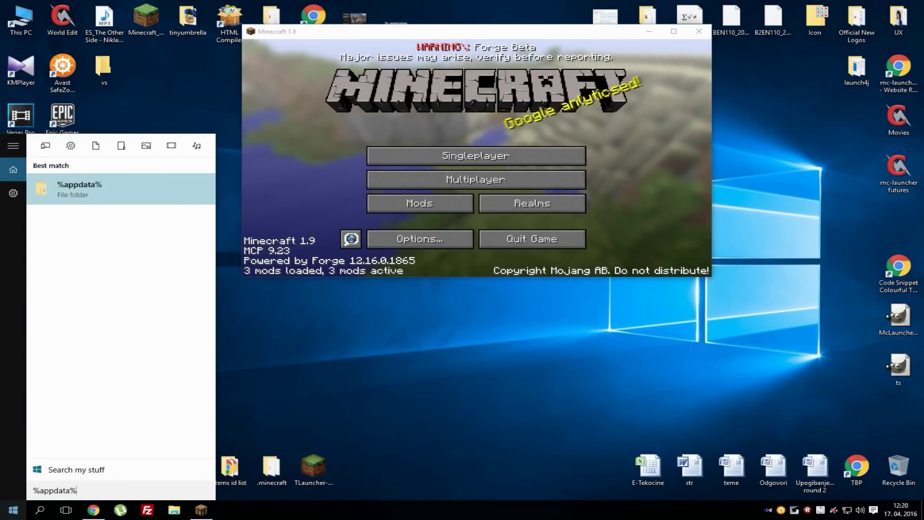
key(Return)
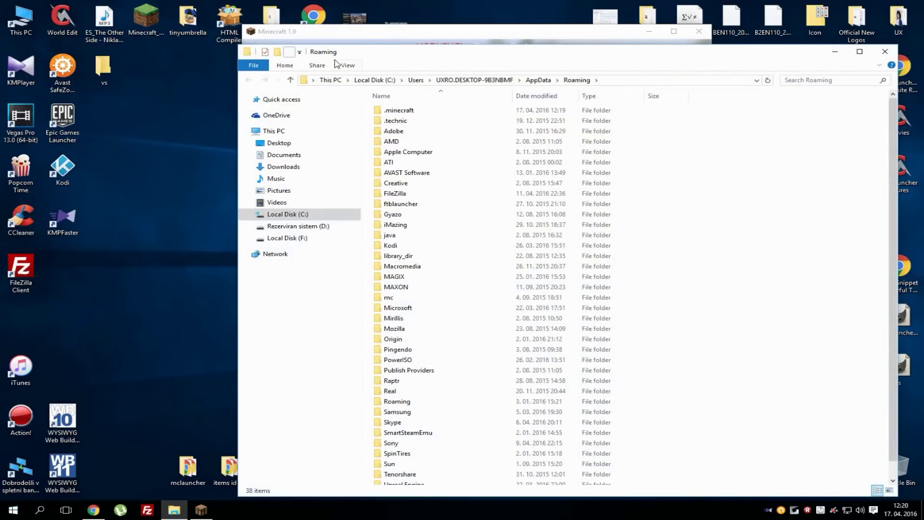
double_click(390, 110)
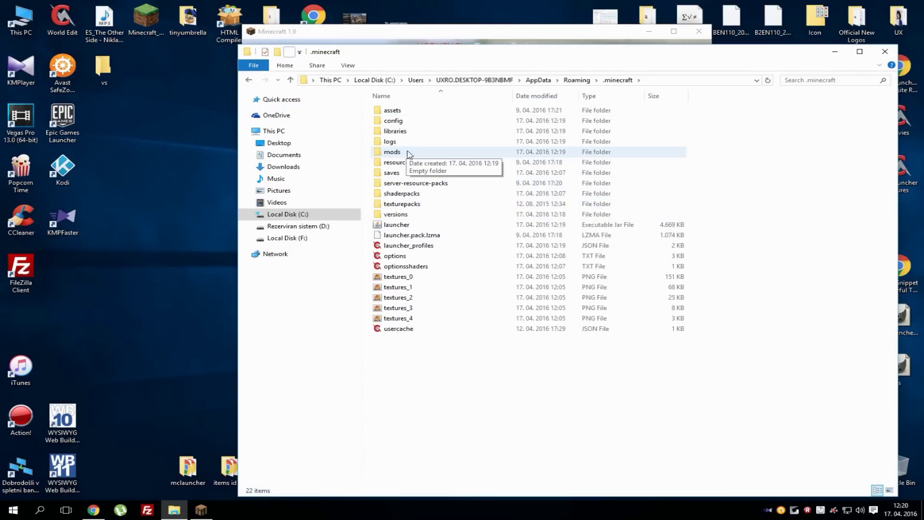
Step: Try to create a new folder named mods inside the .minecraft folder
right_click(454, 374)
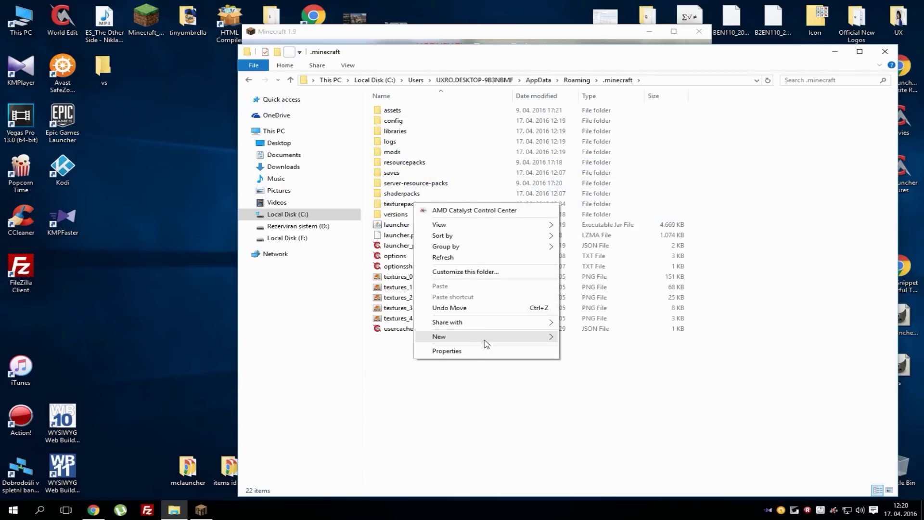
mouse_move(482, 336)
click(614, 344)
text(mods)
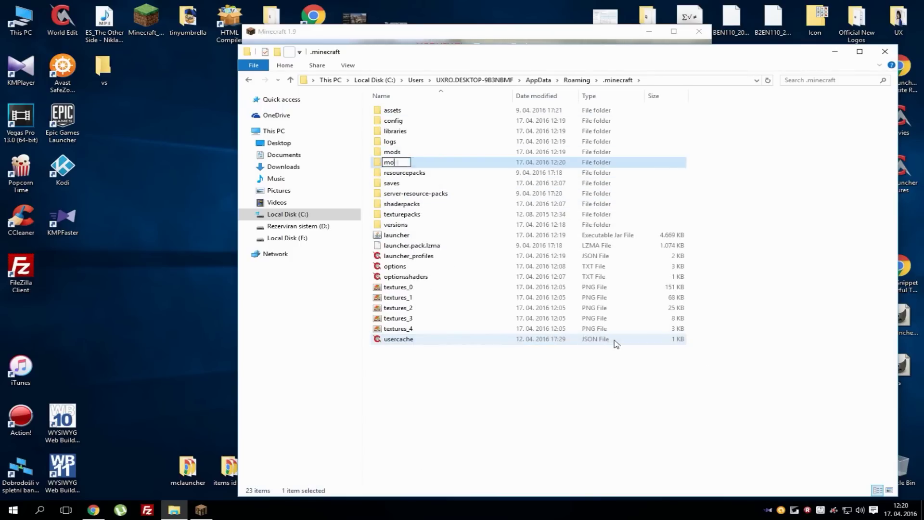
key(Return)
click(506, 352)
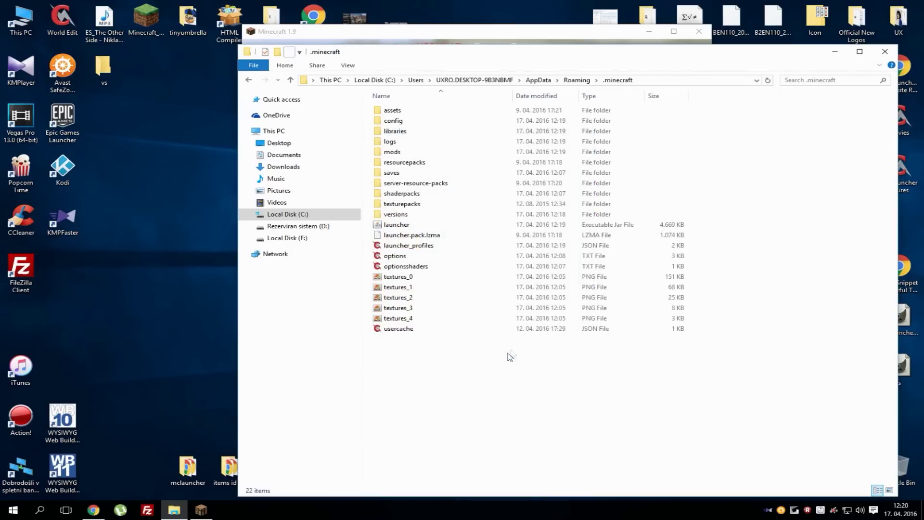
Step: Open the mods folder, and switch to Minecraft to quit the game from its title screen
double_click(392, 152)
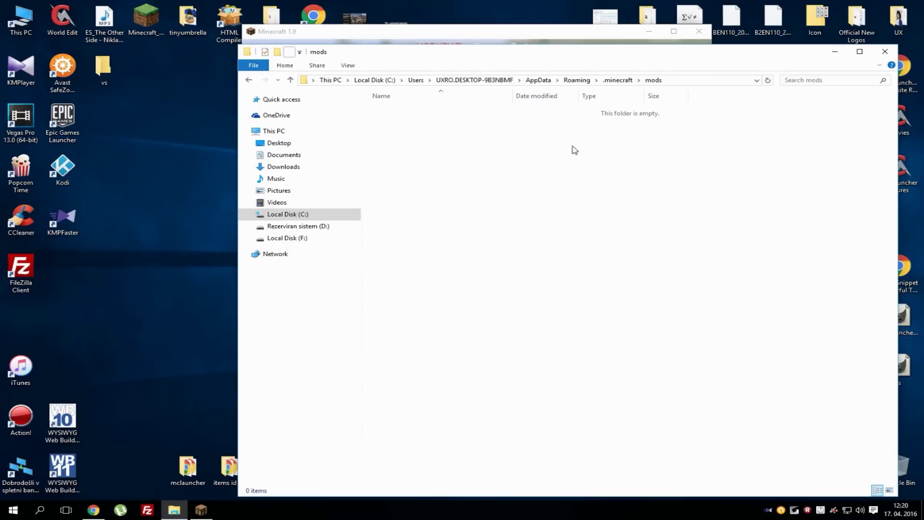
click(520, 36)
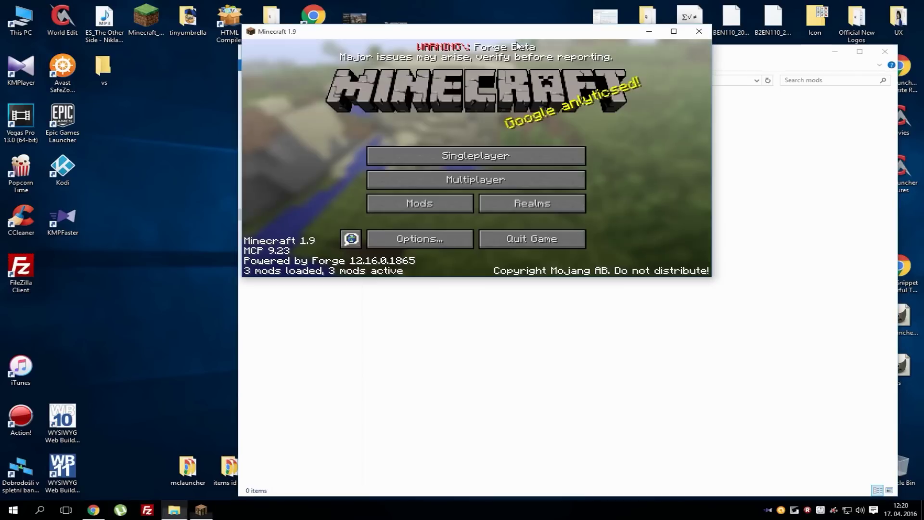
click(540, 238)
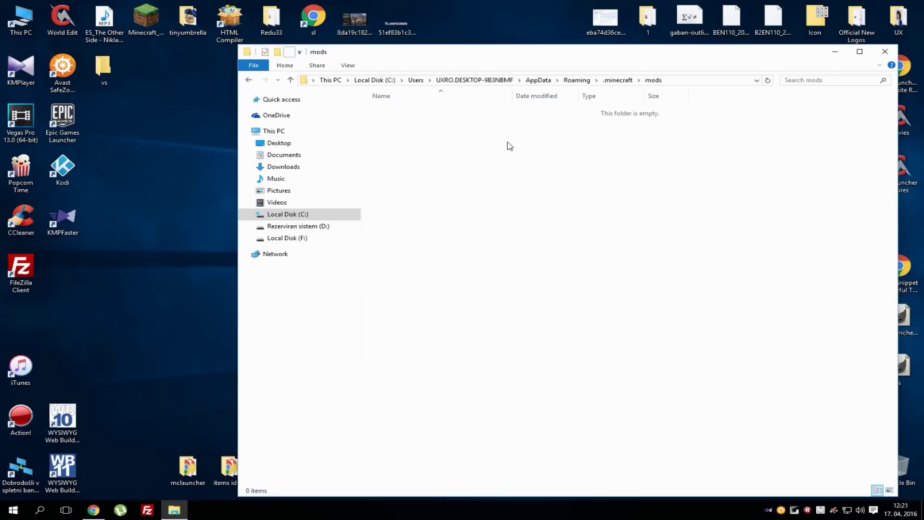
Step: Return to the .minecraft folder and rename the mods folder as mods1.9
key(BackSpace)
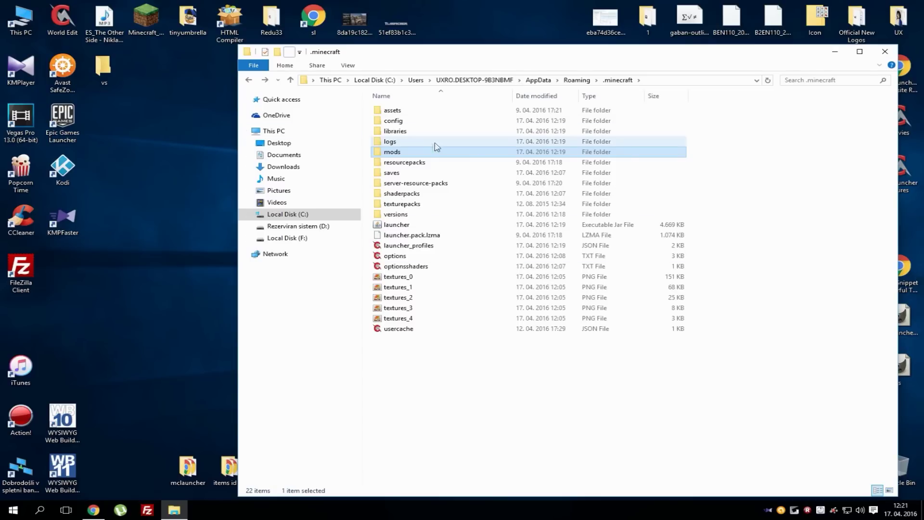
key(F2)
key(End)
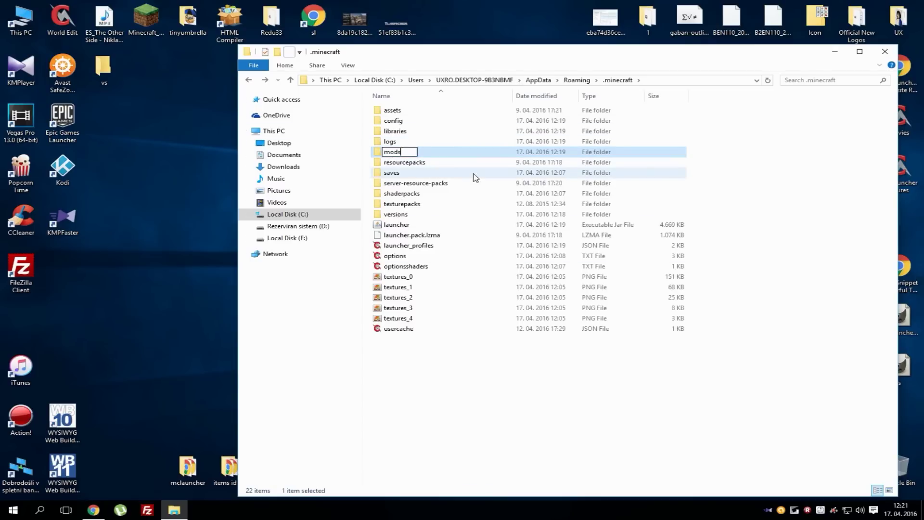
text(1.9)
key(Return)
Step: Create a new folder named mods1.8 in the .minecraft folder
right_click(440, 249)
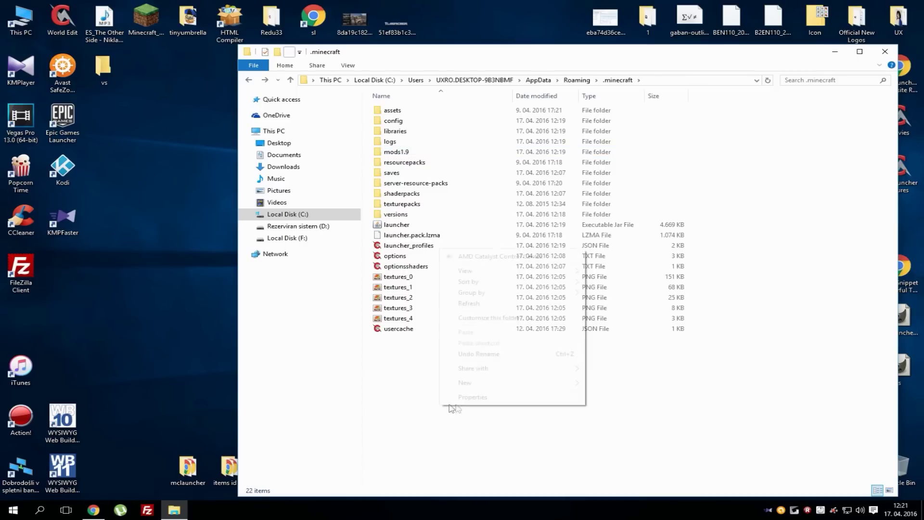
mouse_move(554, 382)
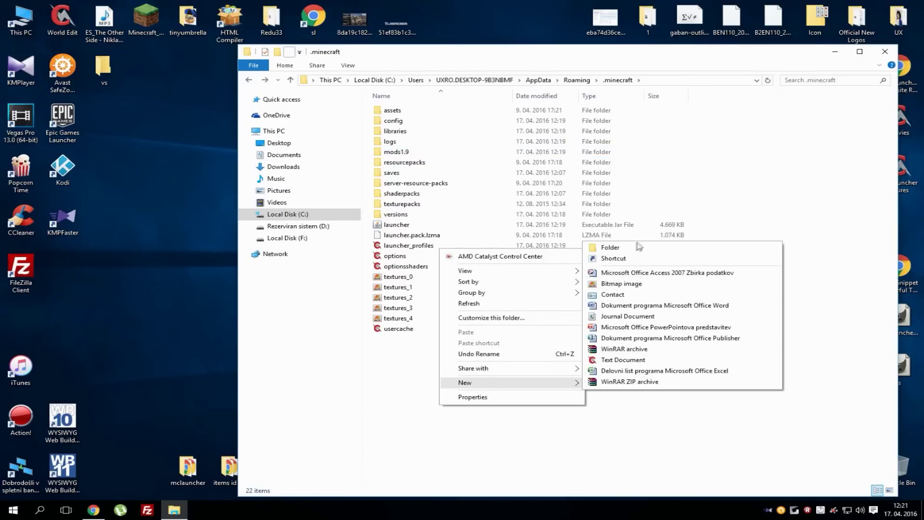
click(610, 247)
text(mods1.8)
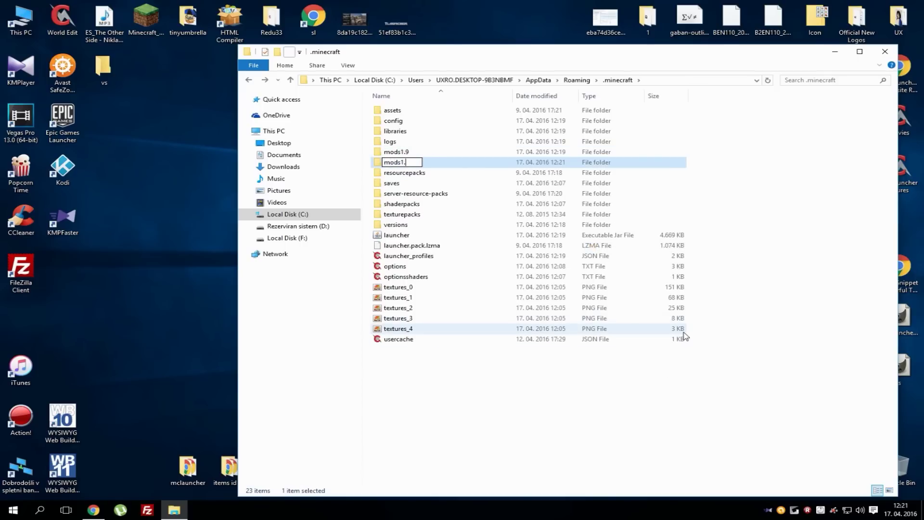
key(Return)
Step: Create another new folder in .minecraft, named mods, for the version in use
right_click(478, 410)
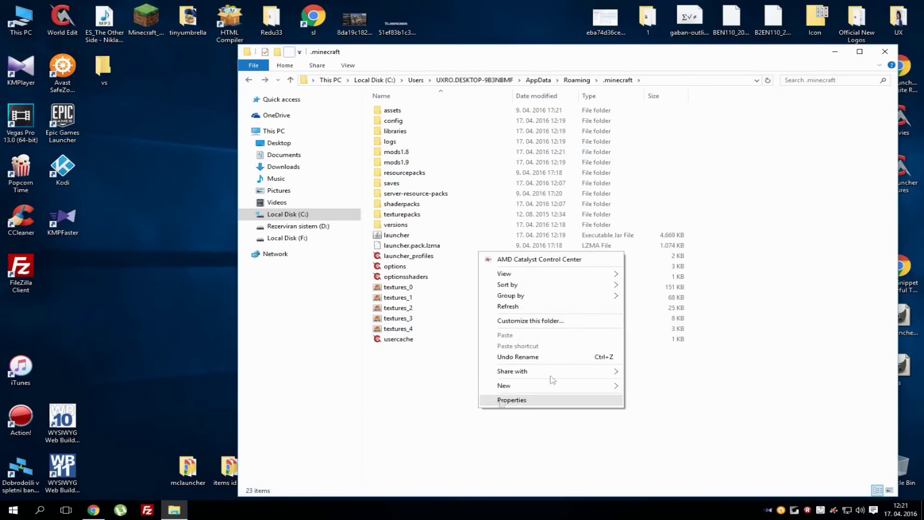
mouse_move(569, 386)
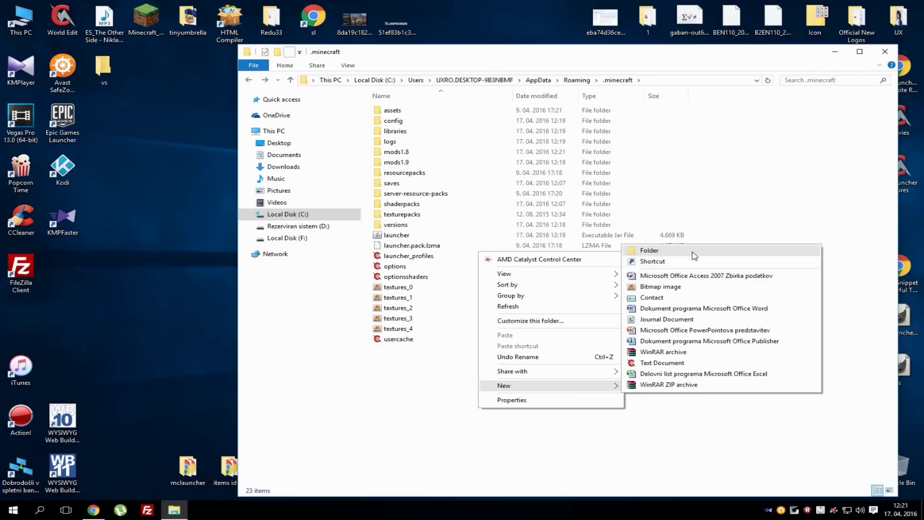
click(649, 250)
text(mods)
key(Return)
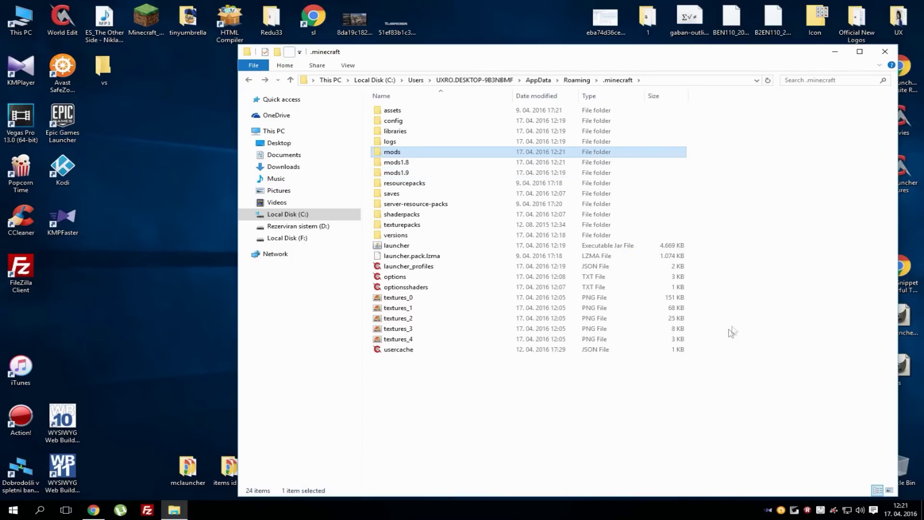
Step: Look inside the mods1.8 folder, return to .minecraft and close File Explorer
double_click(400, 163)
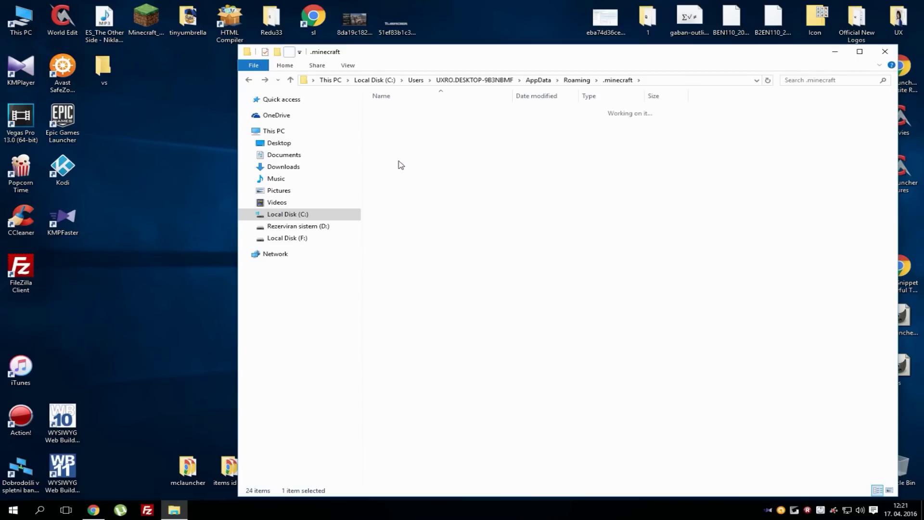
click(249, 81)
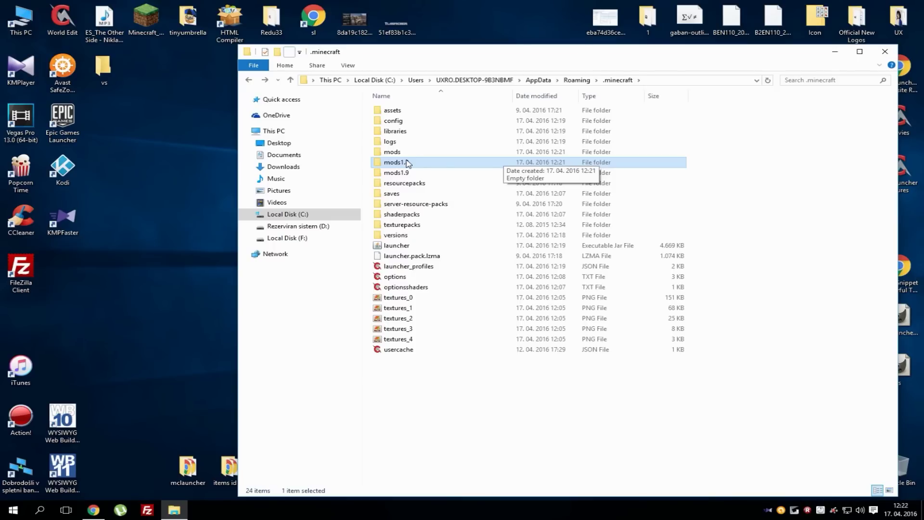
click(884, 52)
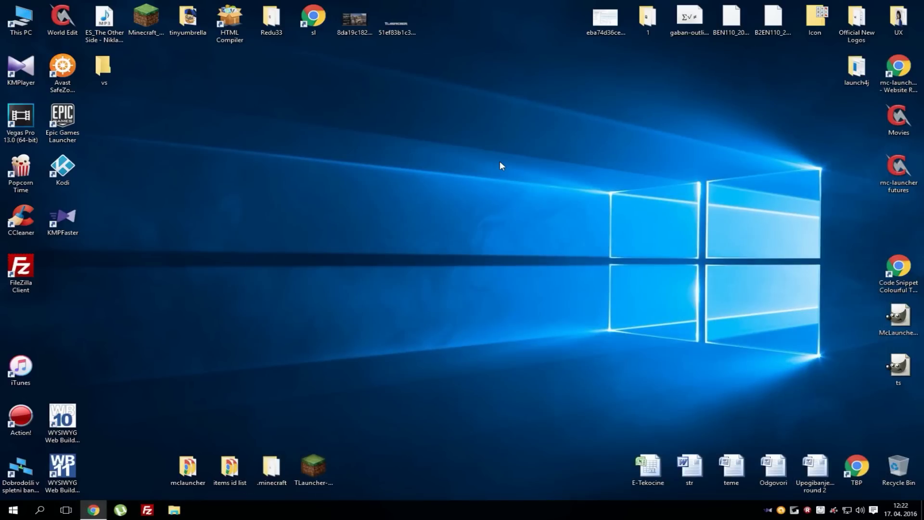